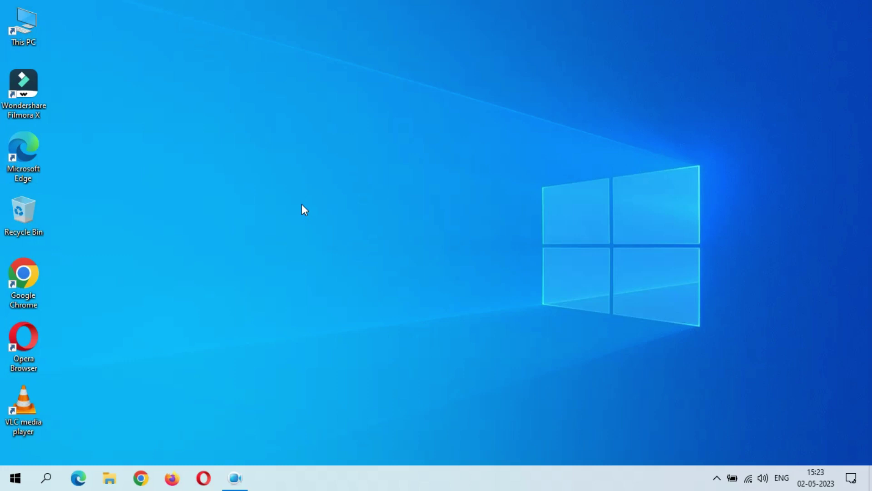
Step: Open the Settings app from the Start menu's gear icon
{"action": "left_click", "coordinate": [15, 477]}
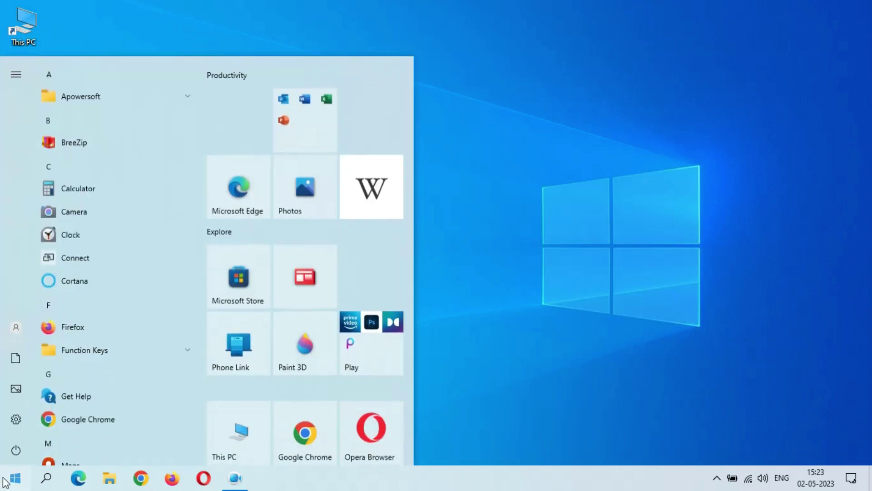
{"action": "left_click", "coordinate": [15, 412]}
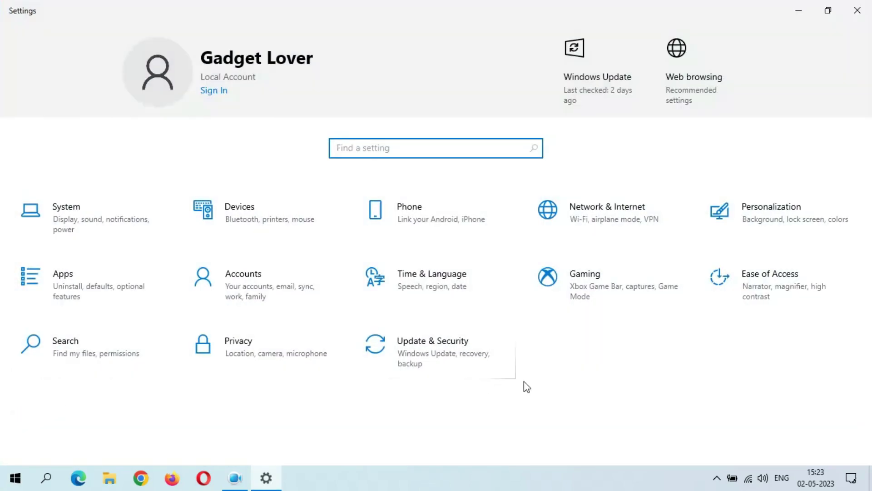
Step: Open Update & Security to reach the Windows 10 update history page
{"action": "left_click", "coordinate": [435, 354]}
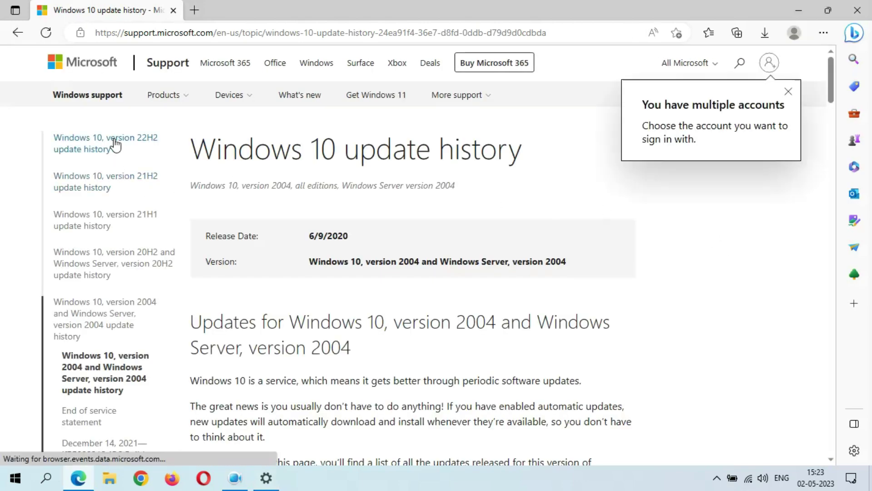
Step: Open the April 25, 2023 KB5025297 (OS Build 19045.2913) article from the 22H2 history
{"action": "left_click", "coordinate": [115, 144]}
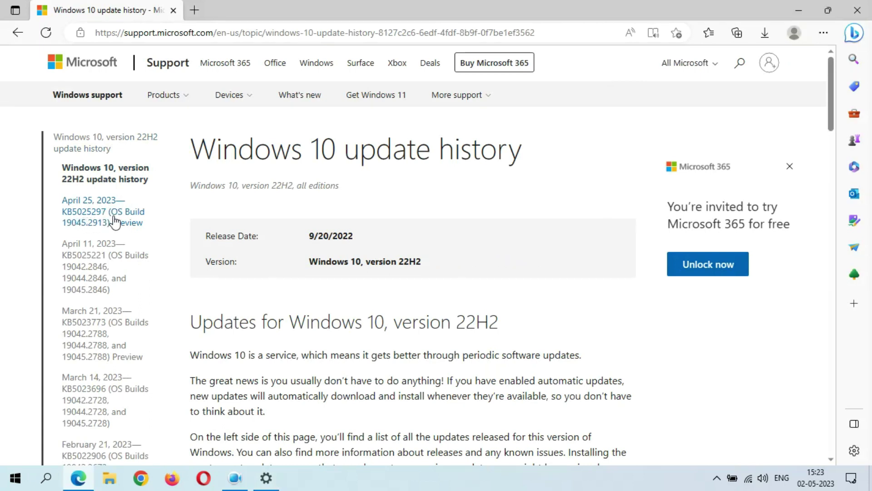
{"action": "left_click", "coordinate": [93, 216]}
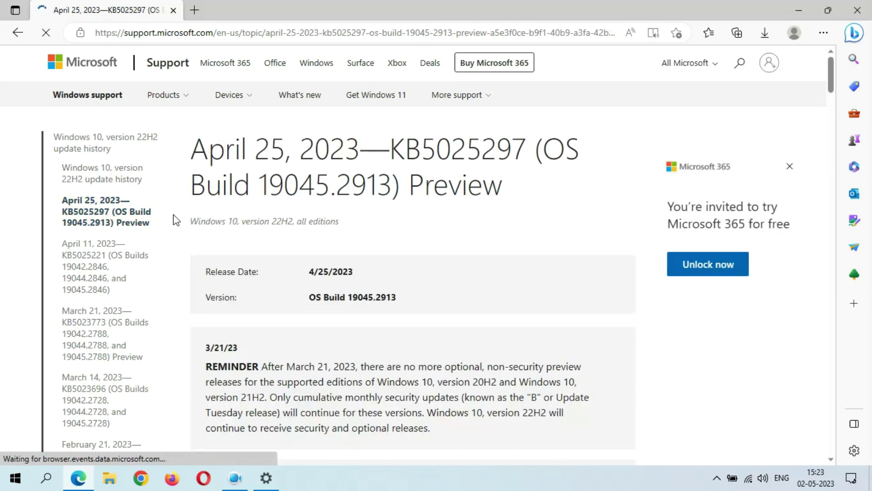
{"action": "scroll", "coordinate": [352, 255], "scroll_direction": "down", "scroll_amount": 2}
{"action": "scroll", "coordinate": [352, 260], "scroll_direction": "down", "scroll_amount": 3}
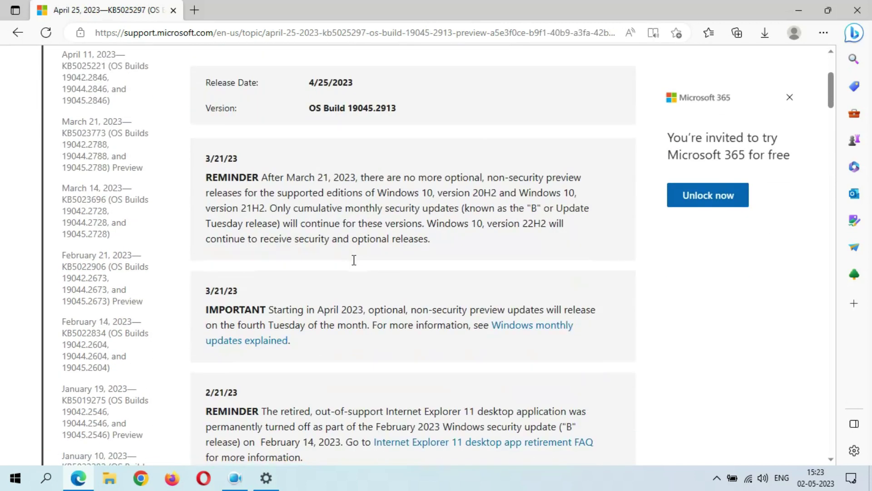
{"action": "scroll", "coordinate": [353, 259], "scroll_direction": "down", "scroll_amount": 7}
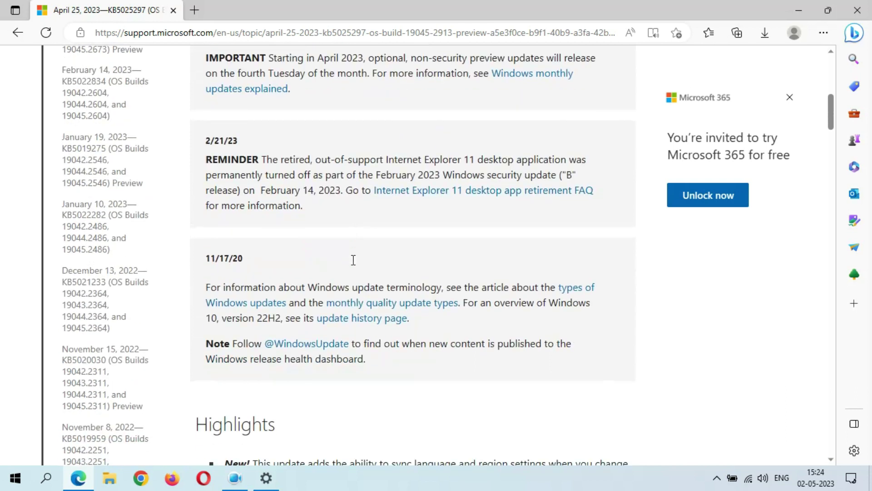
{"action": "scroll", "coordinate": [354, 265], "scroll_direction": "down", "scroll_amount": 4}
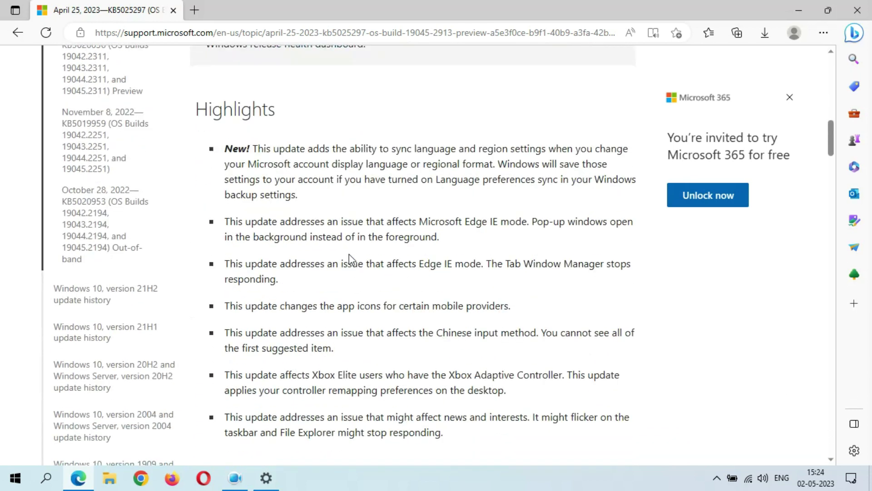
{"action": "scroll", "coordinate": [318, 179], "scroll_direction": "down", "scroll_amount": 3}
{"action": "scroll", "coordinate": [317, 182], "scroll_direction": "up", "scroll_amount": 3}
{"action": "scroll", "coordinate": [338, 194], "scroll_direction": "down", "scroll_amount": 1}
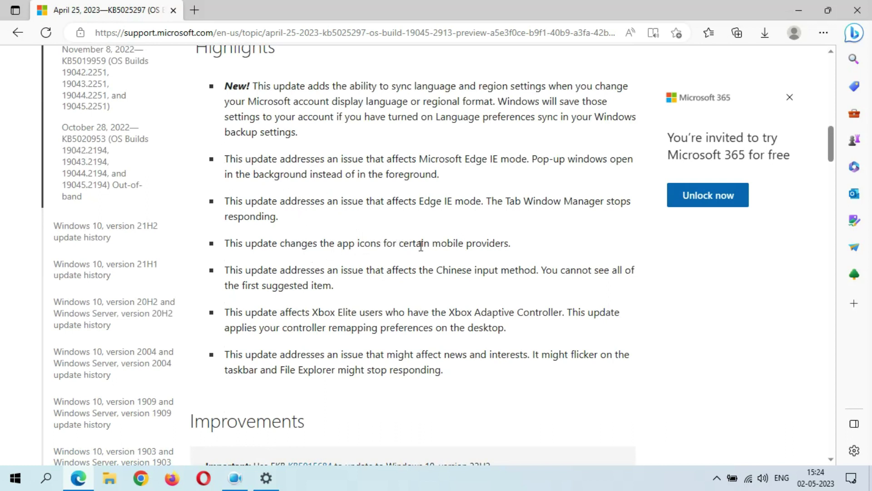
{"action": "scroll", "coordinate": [400, 246], "scroll_direction": "down", "scroll_amount": 4}
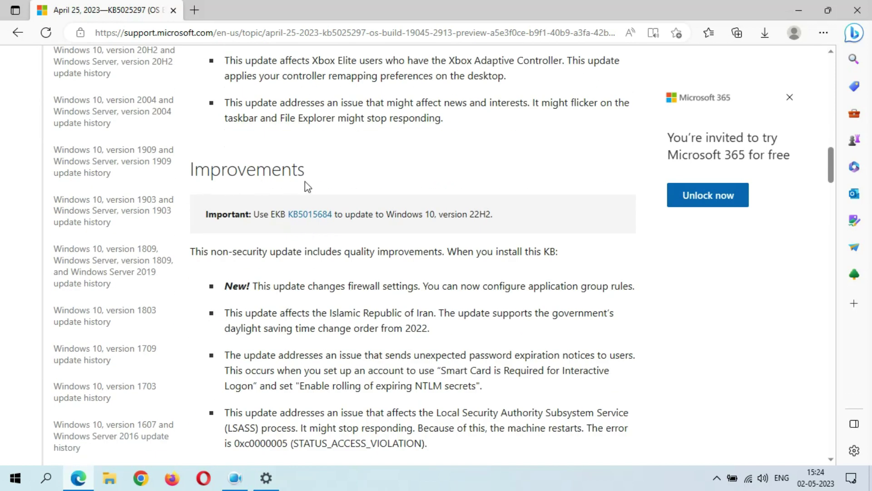
{"action": "scroll", "coordinate": [307, 209], "scroll_direction": "down", "scroll_amount": 6}
{"action": "scroll", "coordinate": [307, 210], "scroll_direction": "down", "scroll_amount": 6}
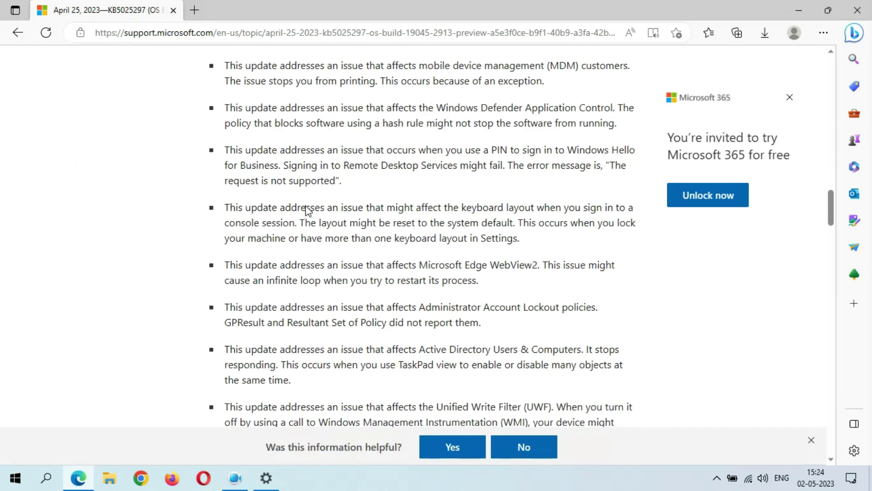
{"action": "scroll", "coordinate": [307, 210], "scroll_direction": "down", "scroll_amount": 3}
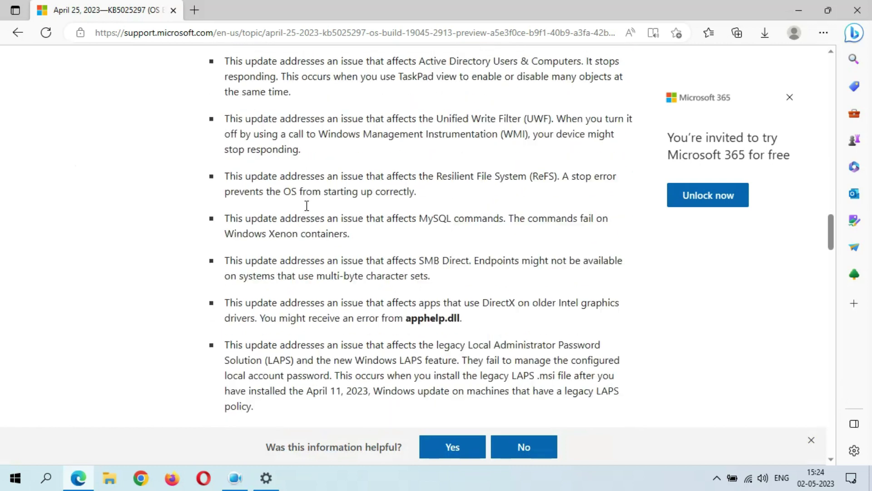
{"action": "scroll", "coordinate": [307, 210], "scroll_direction": "up", "scroll_amount": 4}
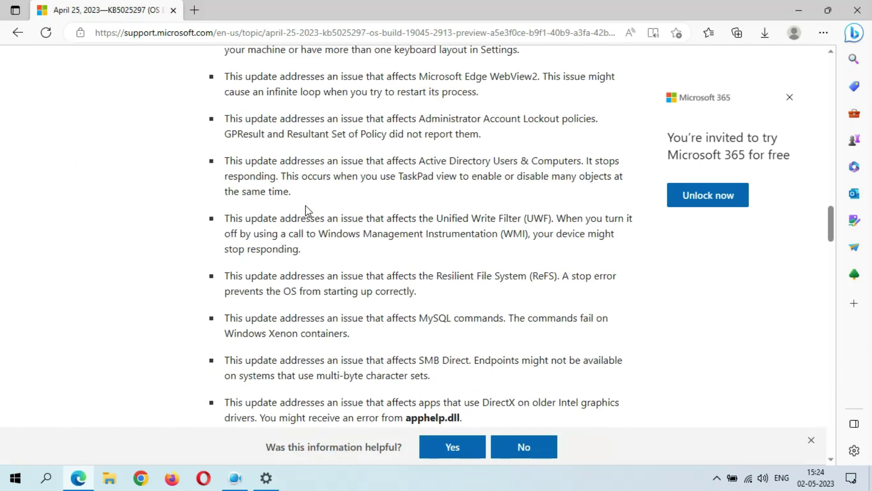
{"action": "scroll", "coordinate": [307, 210], "scroll_direction": "up", "scroll_amount": 7}
{"action": "scroll", "coordinate": [306, 210], "scroll_direction": "up", "scroll_amount": 2}
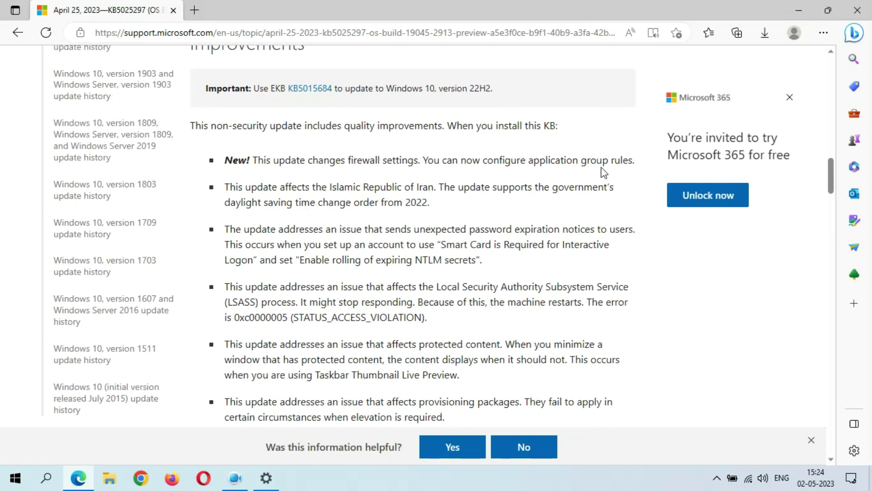
{"action": "scroll", "coordinate": [413, 187], "scroll_direction": "down", "scroll_amount": 10}
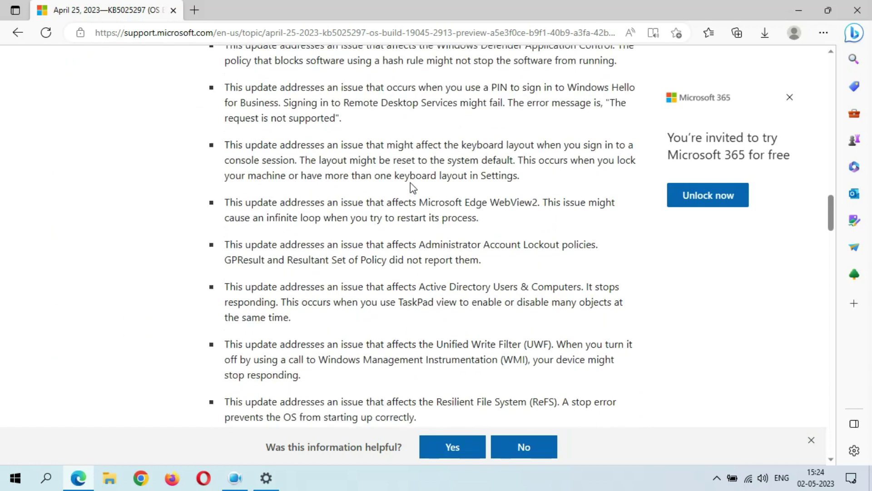
{"action": "scroll", "coordinate": [412, 187], "scroll_direction": "down", "scroll_amount": 5}
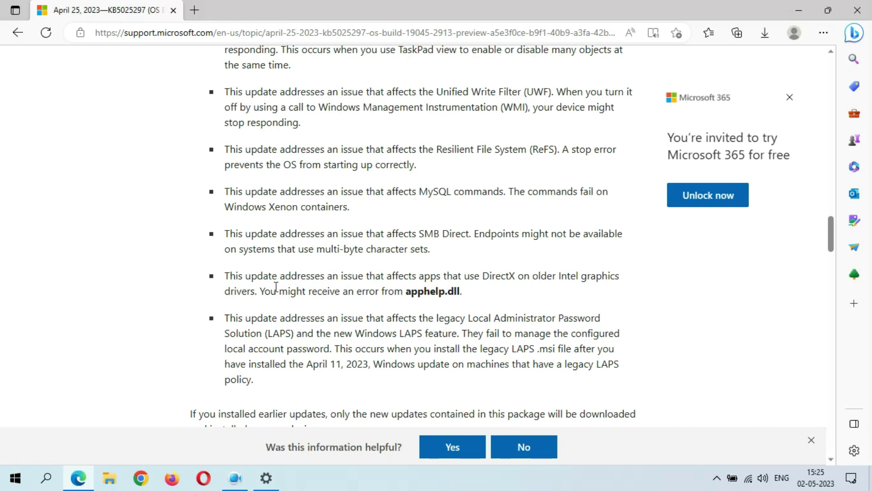
{"action": "scroll", "coordinate": [275, 287], "scroll_direction": "down", "scroll_amount": 10}
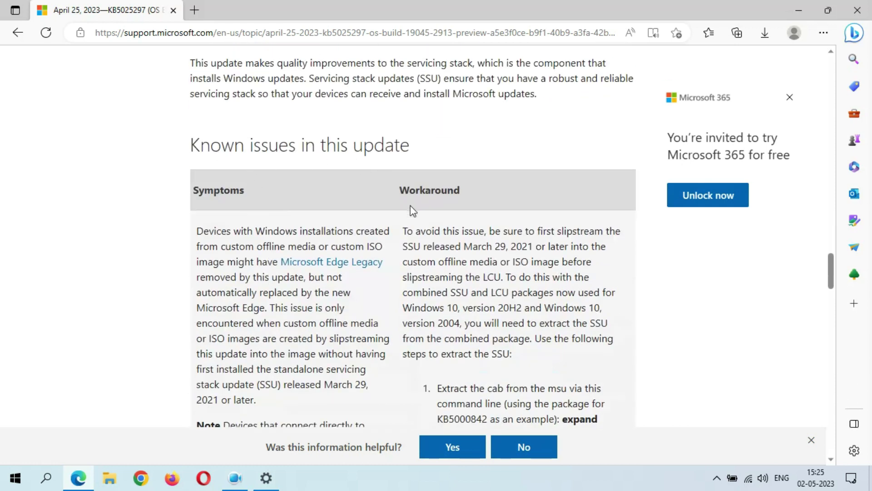
{"action": "scroll", "coordinate": [410, 205], "scroll_direction": "down", "scroll_amount": 3}
{"action": "scroll", "coordinate": [395, 222], "scroll_direction": "down", "scroll_amount": 3}
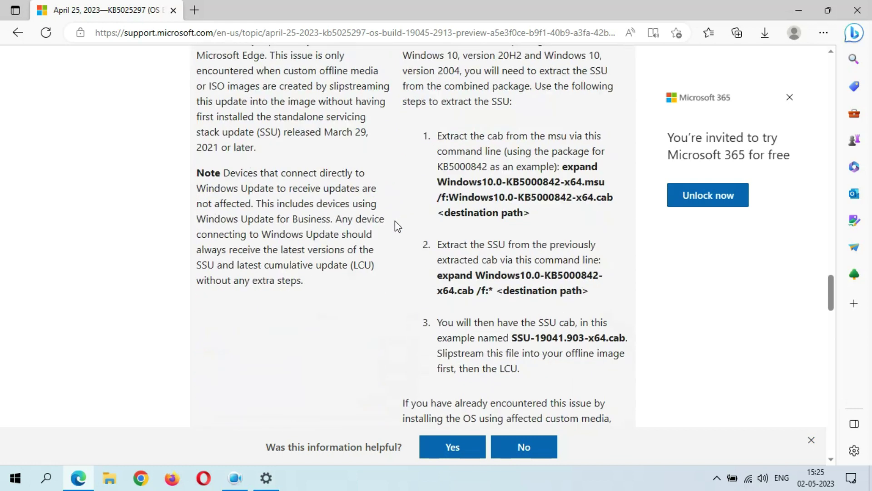
{"action": "scroll", "coordinate": [394, 222], "scroll_direction": "down", "scroll_amount": 7}
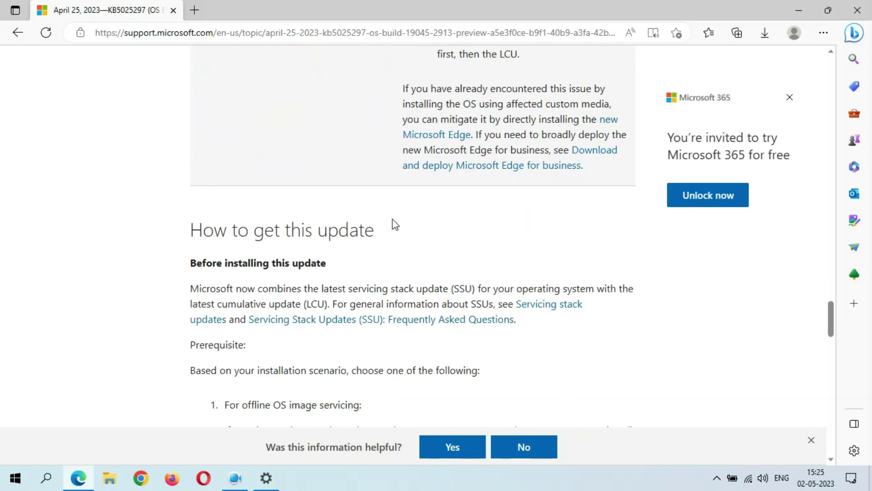
{"action": "scroll", "coordinate": [372, 249], "scroll_direction": "down", "scroll_amount": 4}
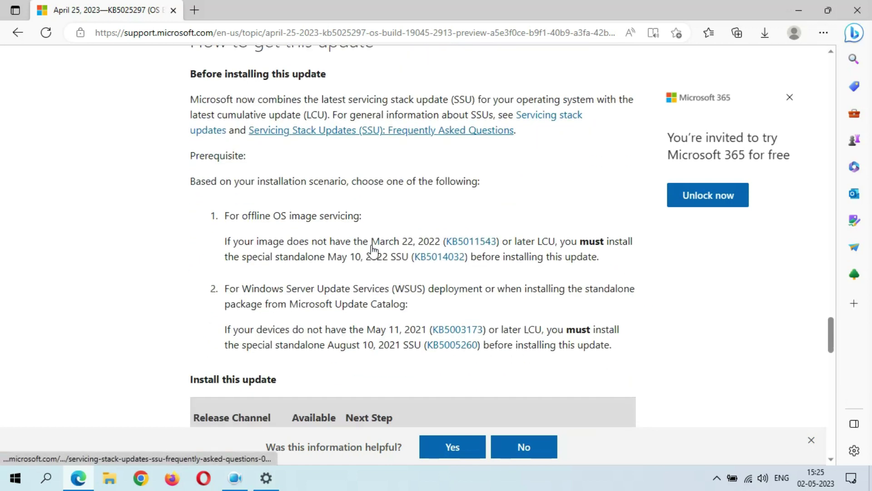
{"action": "scroll", "coordinate": [373, 249], "scroll_direction": "down", "scroll_amount": 8}
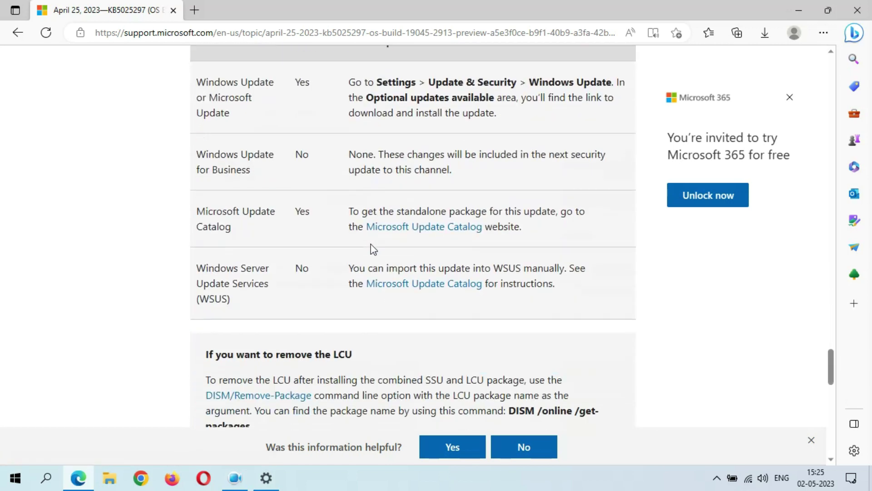
{"action": "scroll", "coordinate": [373, 249], "scroll_direction": "down", "scroll_amount": 7}
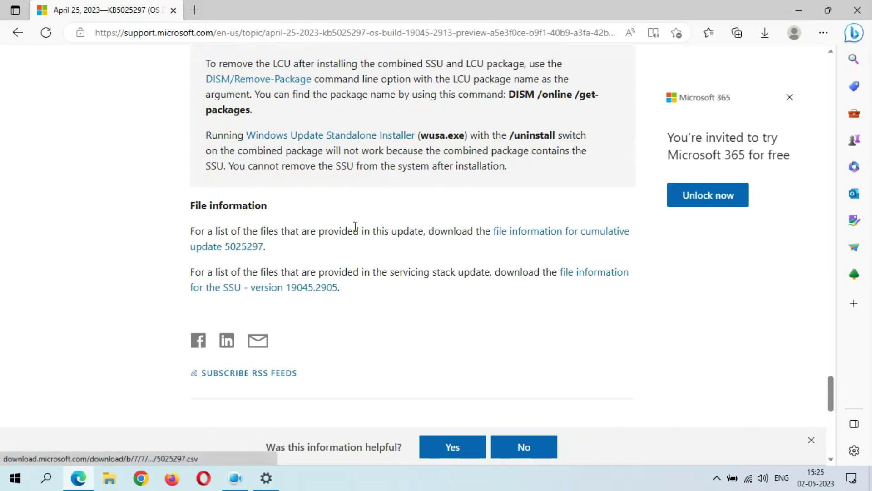
{"action": "scroll", "coordinate": [355, 226], "scroll_direction": "up", "scroll_amount": 16}
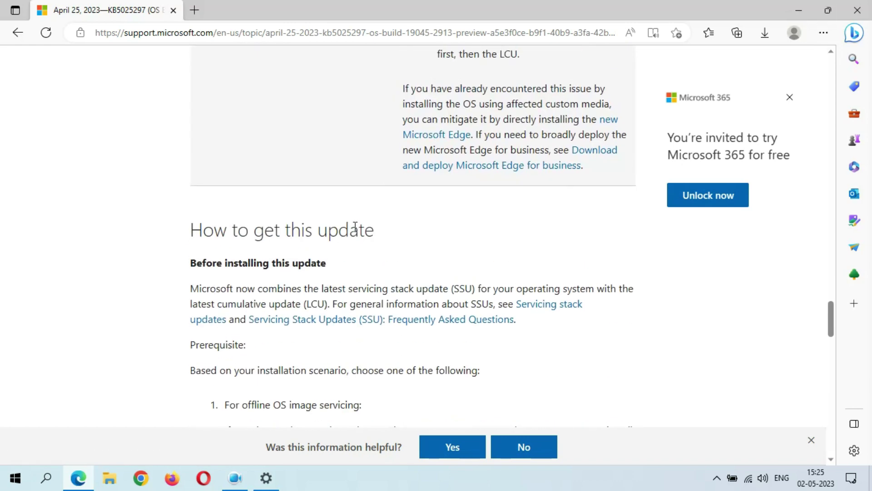
{"action": "scroll", "coordinate": [355, 226], "scroll_direction": "up", "scroll_amount": 15}
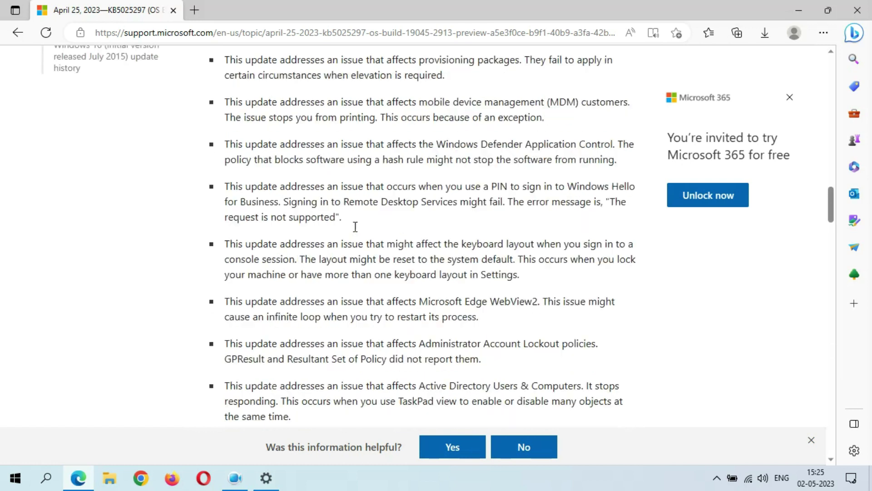
{"action": "scroll", "coordinate": [355, 225], "scroll_direction": "up", "scroll_amount": 7}
{"action": "scroll", "coordinate": [295, 119], "scroll_direction": "up", "scroll_amount": 1}
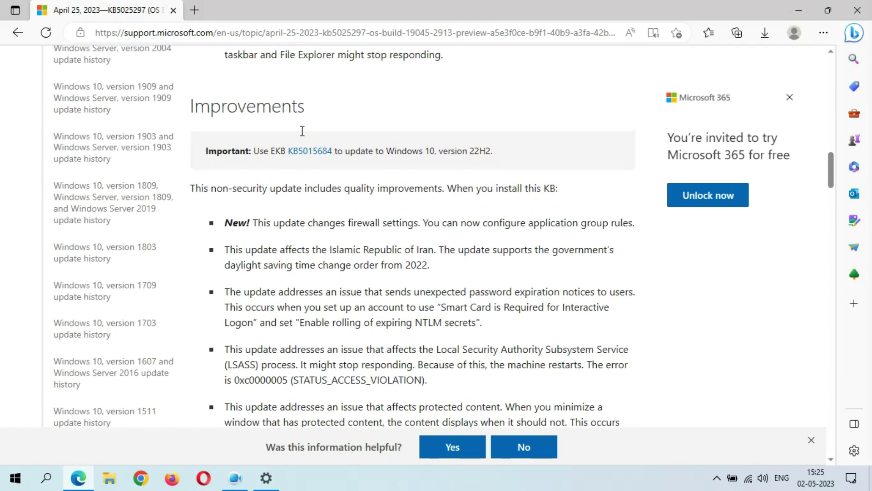
{"action": "scroll", "coordinate": [305, 127], "scroll_direction": "down", "scroll_amount": 8}
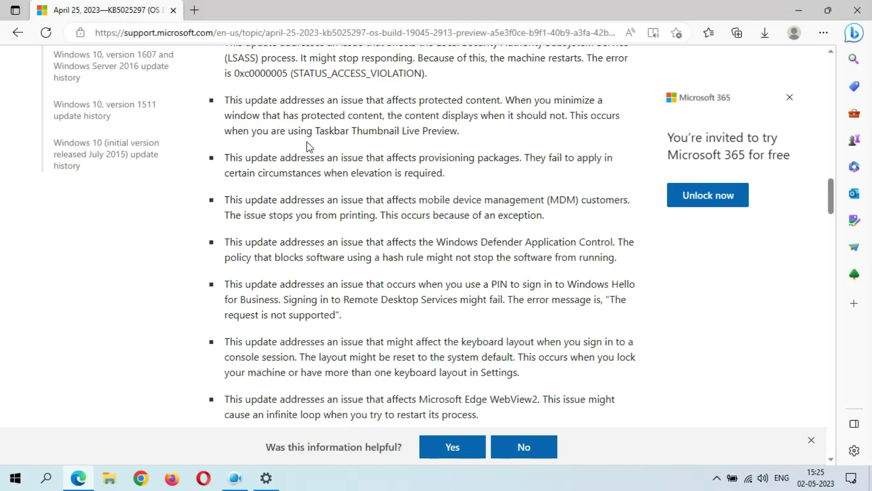
{"action": "scroll", "coordinate": [323, 259], "scroll_direction": "down", "scroll_amount": 5}
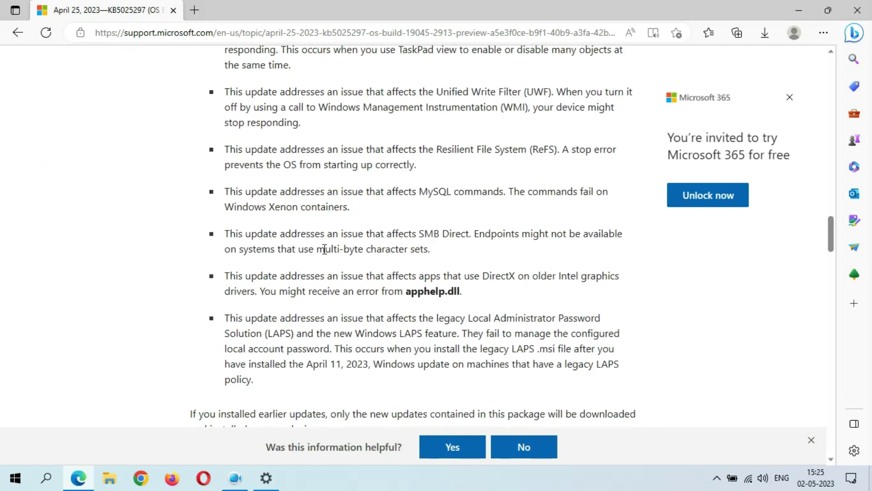
{"action": "scroll", "coordinate": [324, 249], "scroll_direction": "up", "scroll_amount": 14}
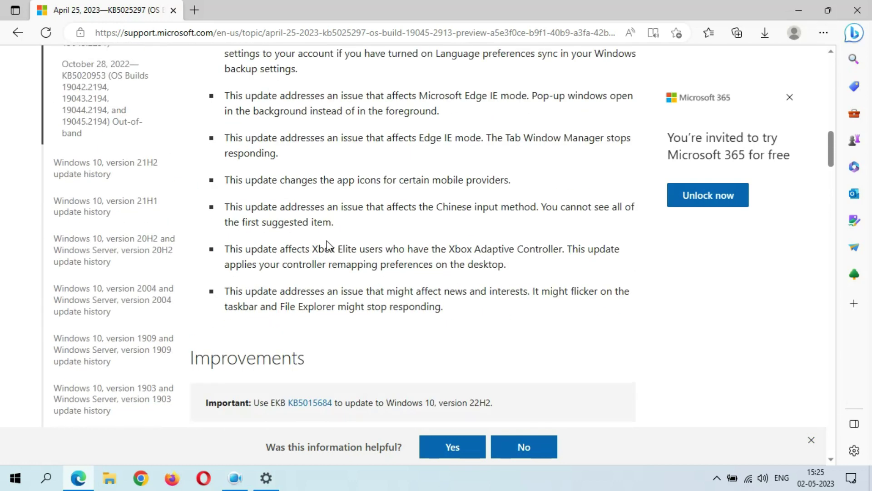
{"action": "scroll", "coordinate": [327, 246], "scroll_direction": "up", "scroll_amount": 15}
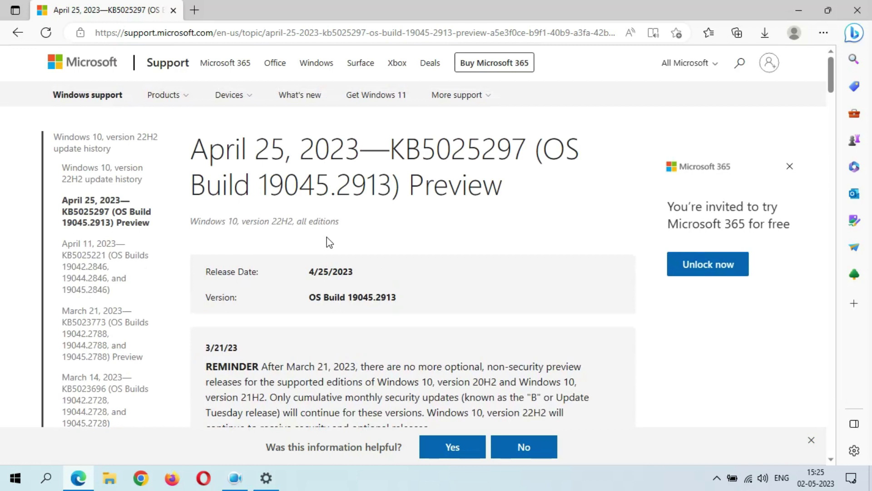
Step: Close Edge and download and install the optional KB5025297 quality update
{"action": "left_click", "coordinate": [857, 10]}
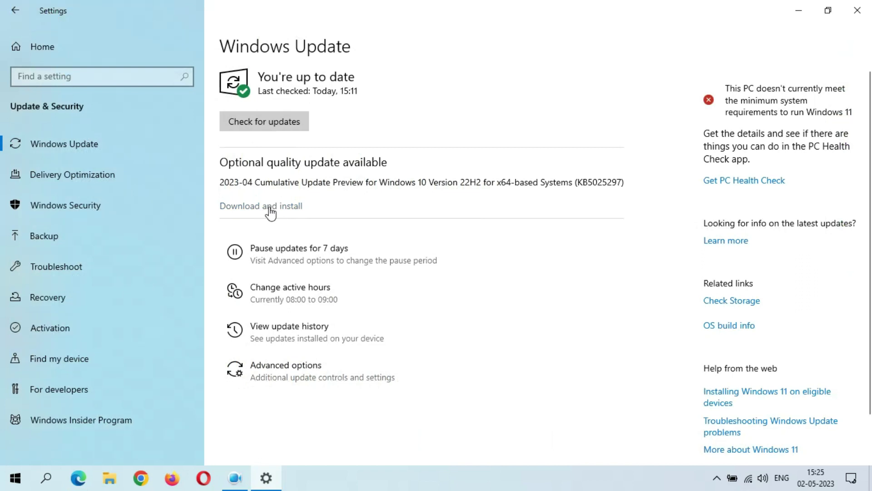
{"action": "left_click", "coordinate": [271, 210]}
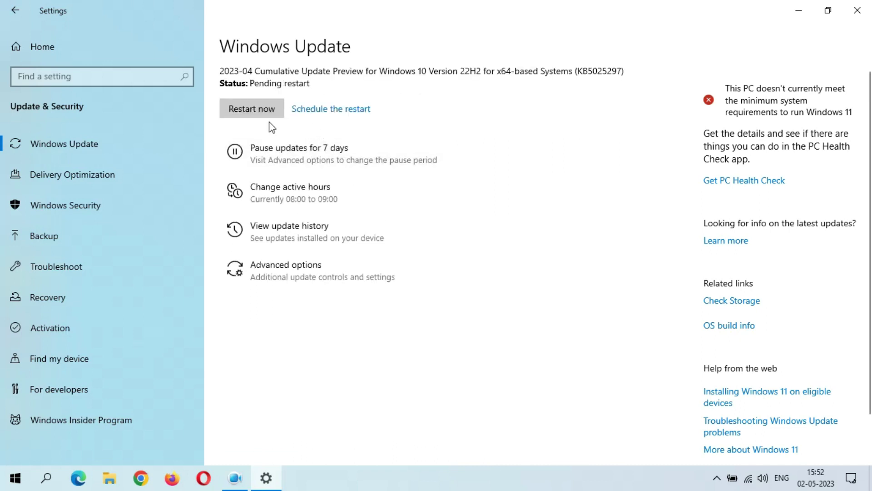
Step: Choose Restart now under KB5025297's Pending restart status
{"action": "left_click", "coordinate": [246, 114]}
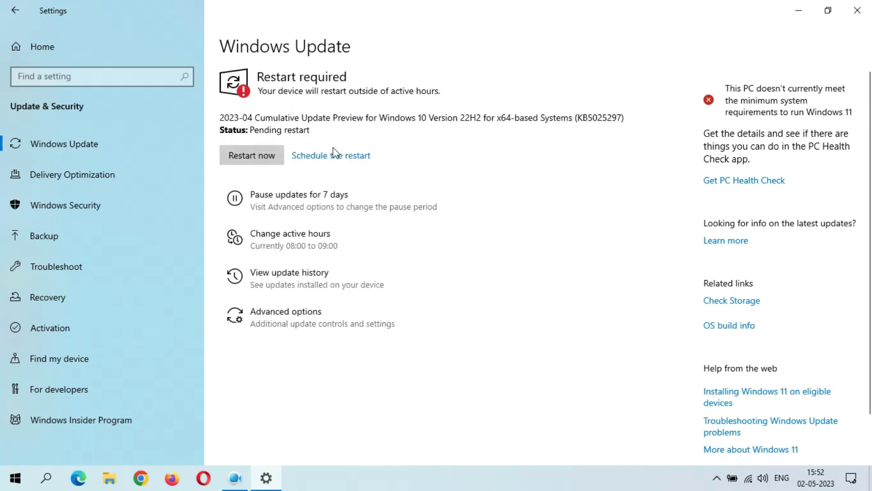